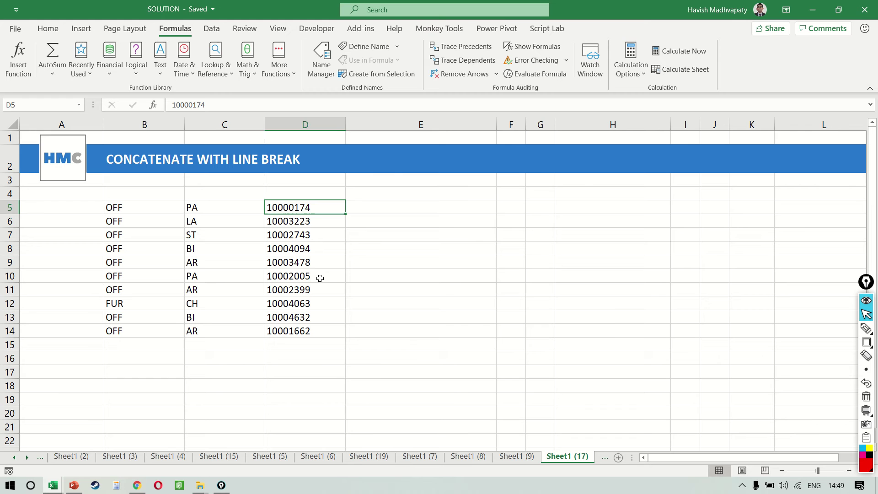
- Try a three-line capital-letter entry in E5, then undo it
key(Right)
key(Right)
key(Left)
key(Caps_Lock)
text(O)
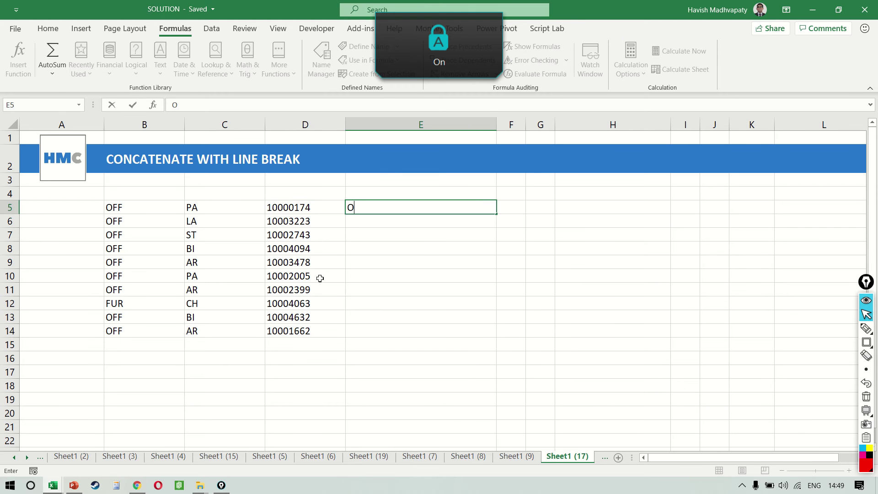
text(FF)
key(alt+Return)
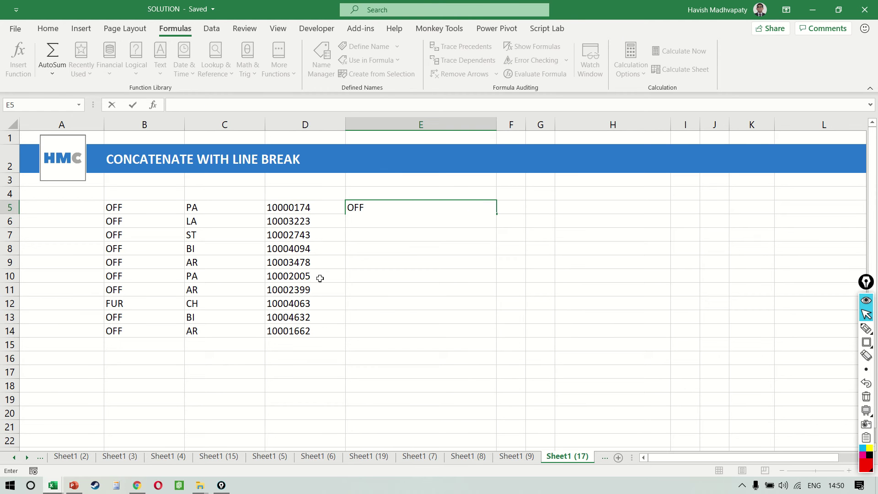
text(PA)
key(alt+Return)
text(100)
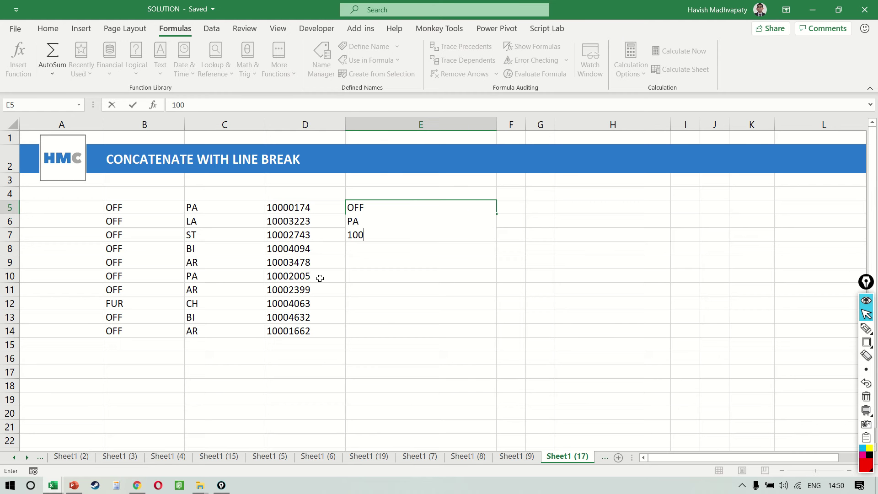
text(00174)
key(Return)
key(ctrl+z)
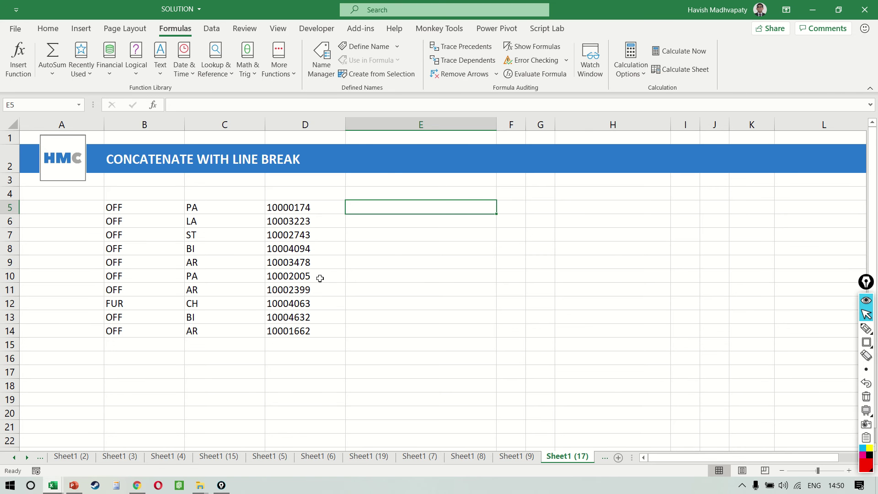
- Start a new blank workbook and enter A and B on two lines in G7
key(ctrl+n)
scroll(249, 218, up, 5)
click(248, 195)
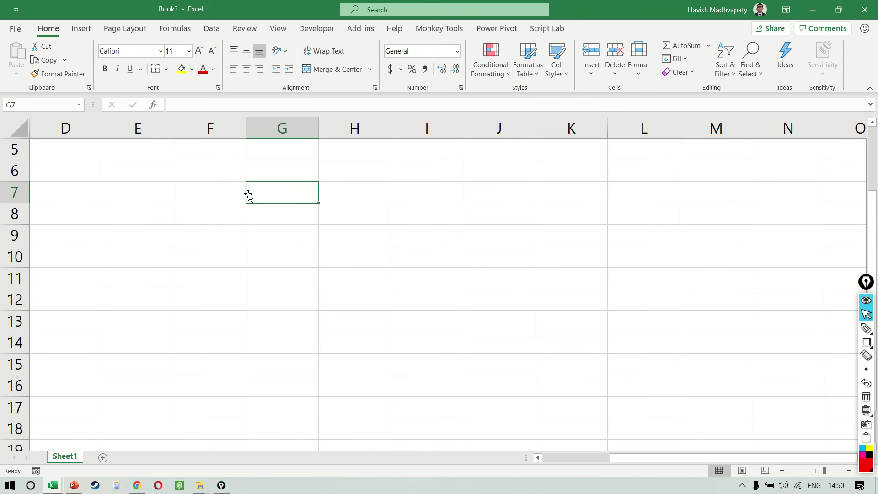
text(A)
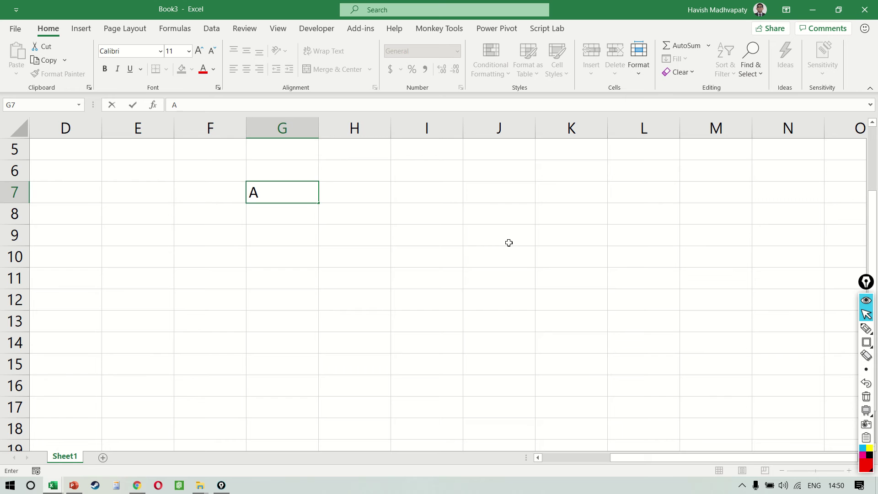
key(alt+Return)
text(B)
key(Return)
key(Up)
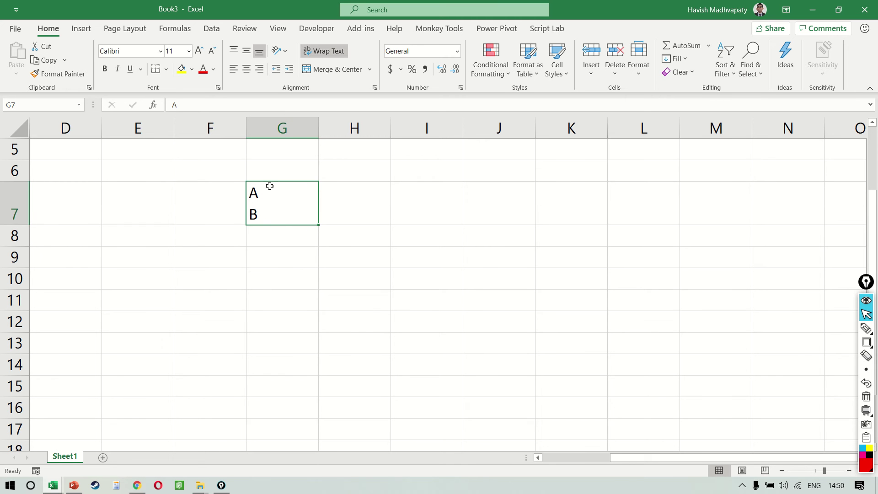
- Enter =LEN(G7) in H7, which returns 3, and review the formula
click(380, 221)
text(=)
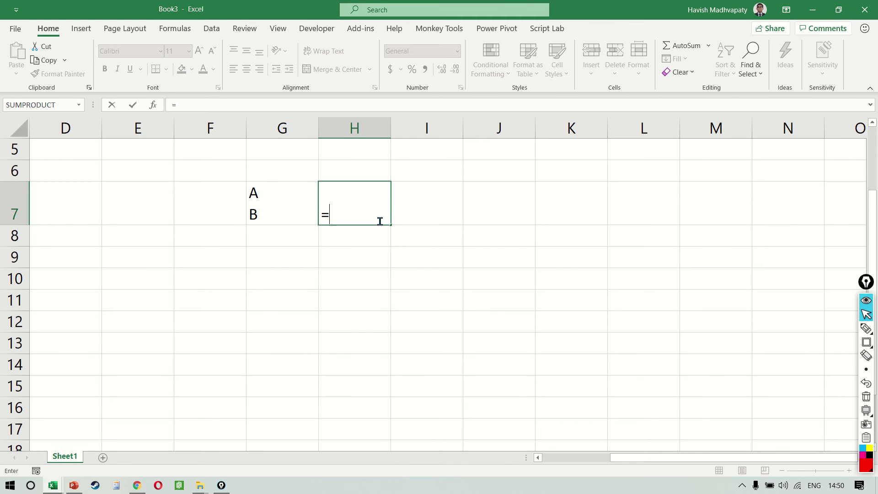
text(LEN()
key(Left)
text())
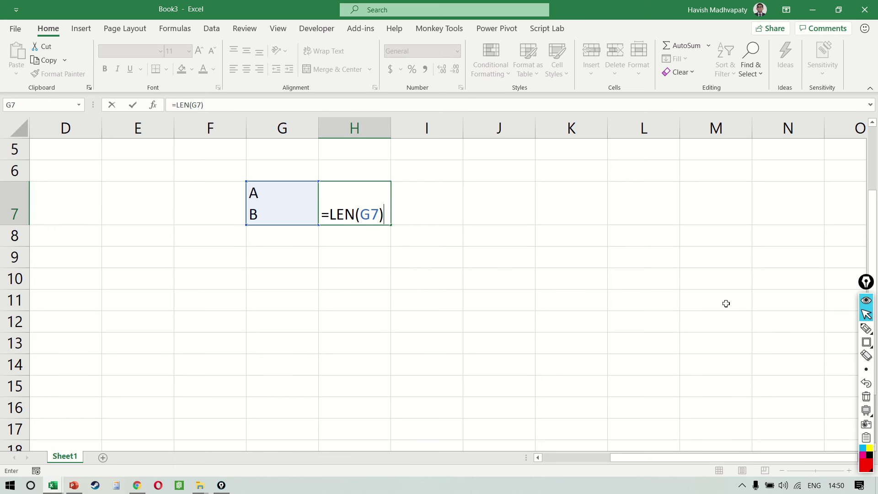
key(Return)
key(Up)
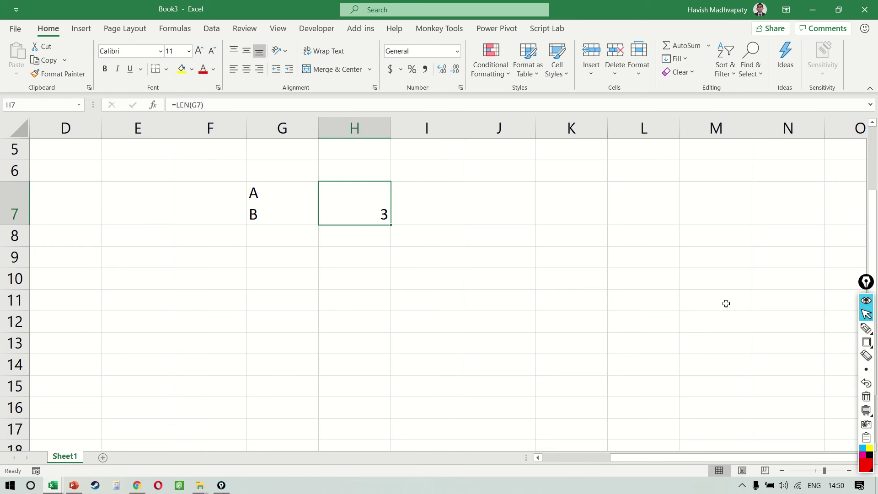
key(F2)
key(Escape)
- Step through the two-line text in G7 in edit mode without changing it
key(Left)
key(F2)
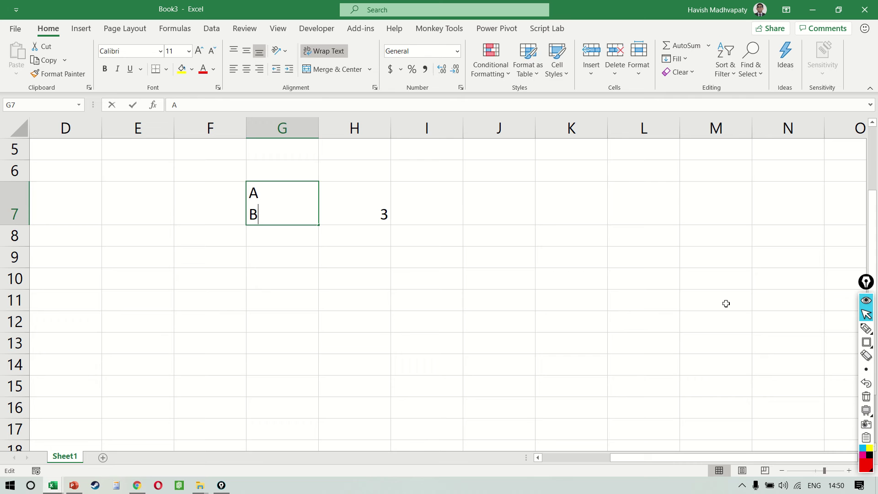
key(Up)
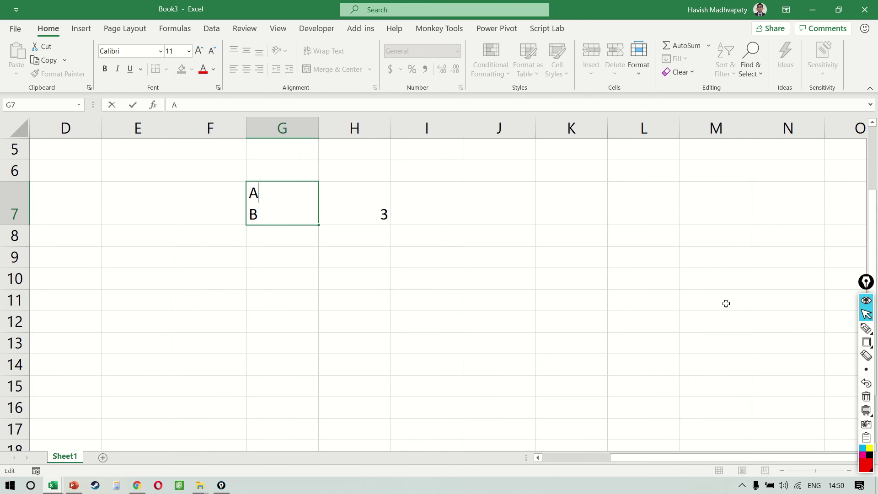
key(Right)
key(Escape)
- Enter =MID(G7,2,1) in I7 to extract the hidden second character
key(Right)
key(Right)
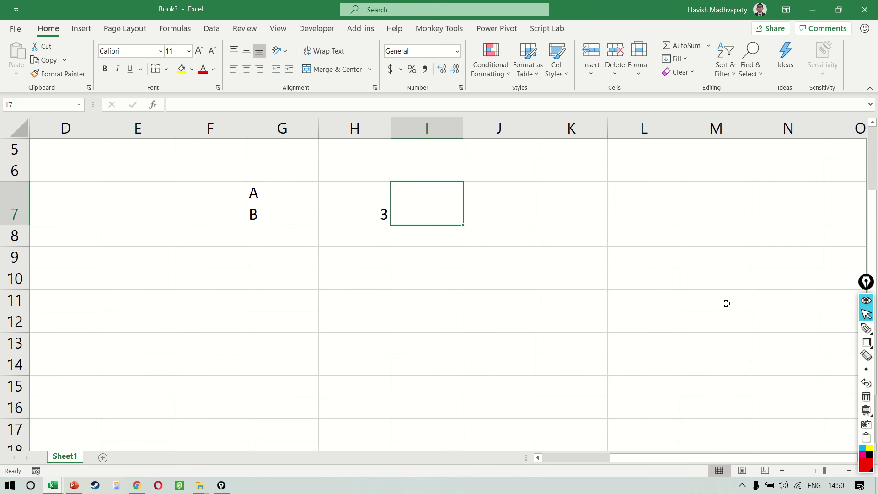
text(=MID)
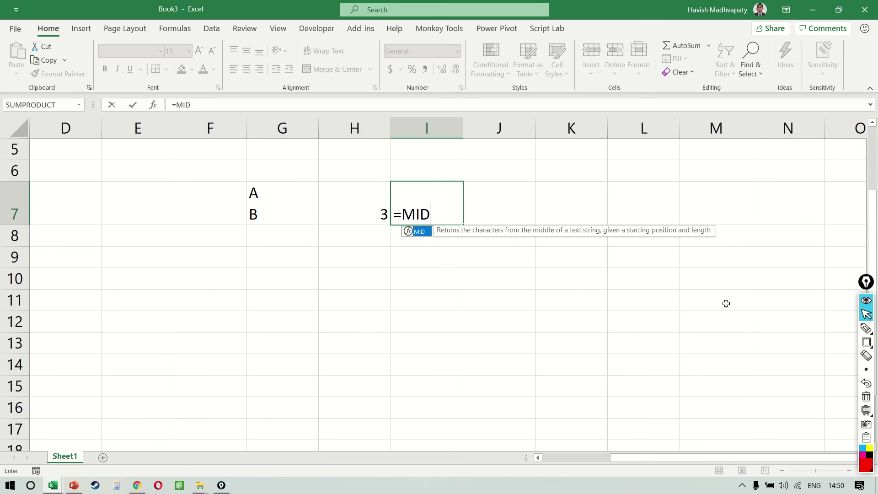
text(()
key(Left)
key(Left)
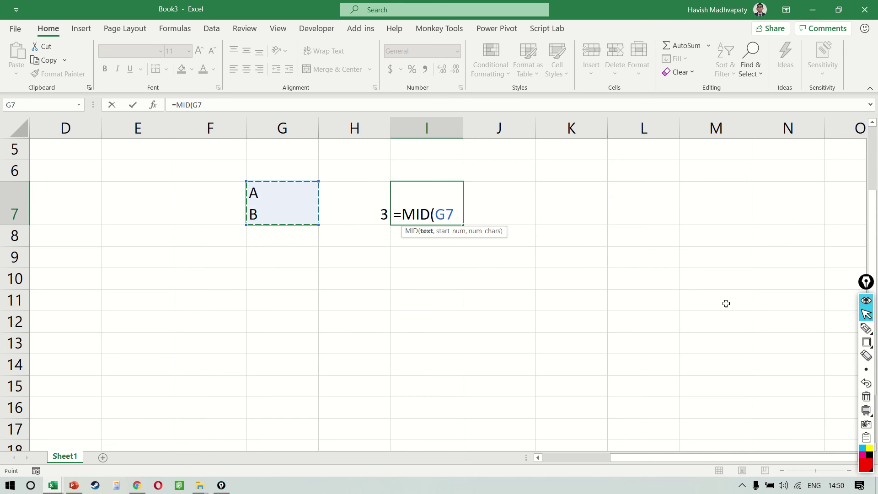
text(,1,1))
key(Return)
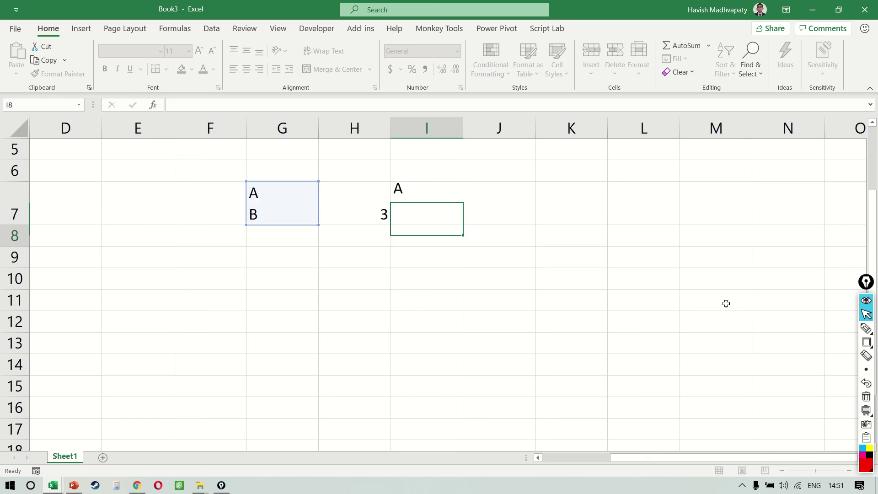
key(Up)
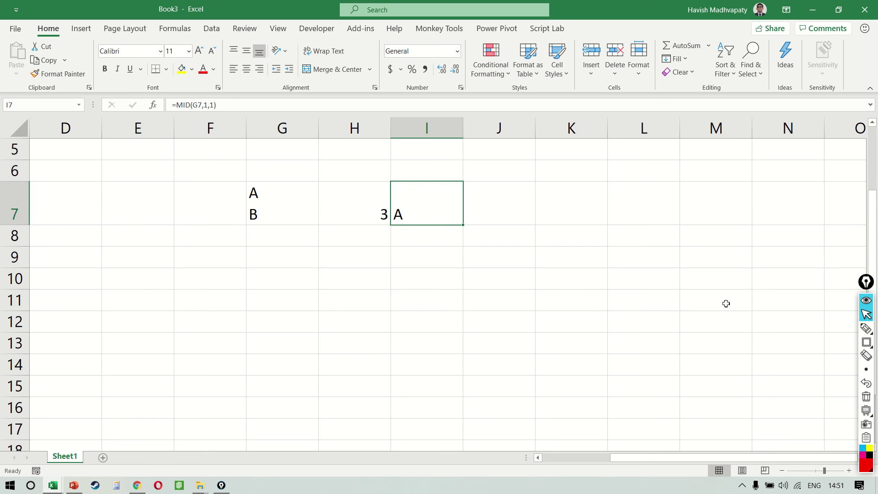
key(F2)
key(Left)
key(Left)
key(Left)
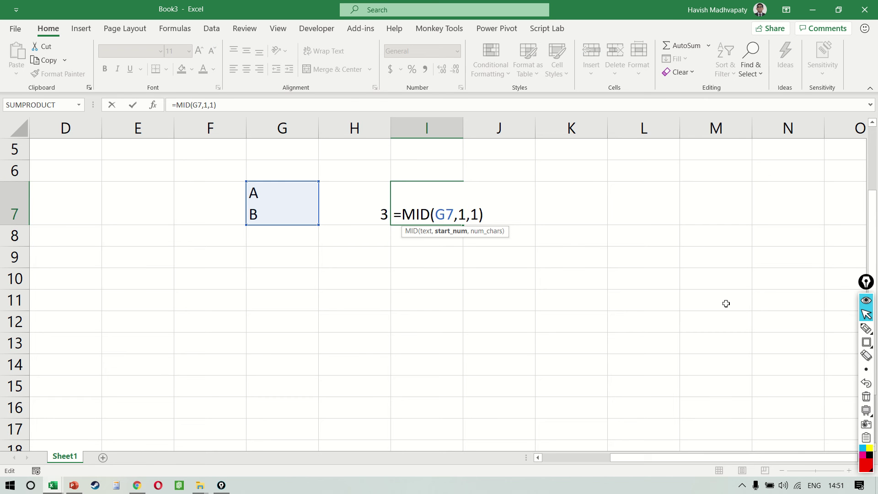
key(BackSpace)
text(2)
key(Return)
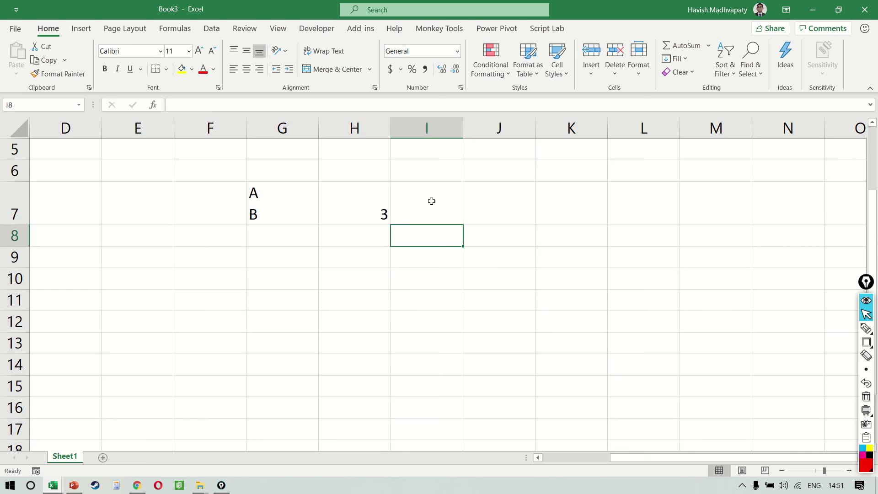
click(432, 201)
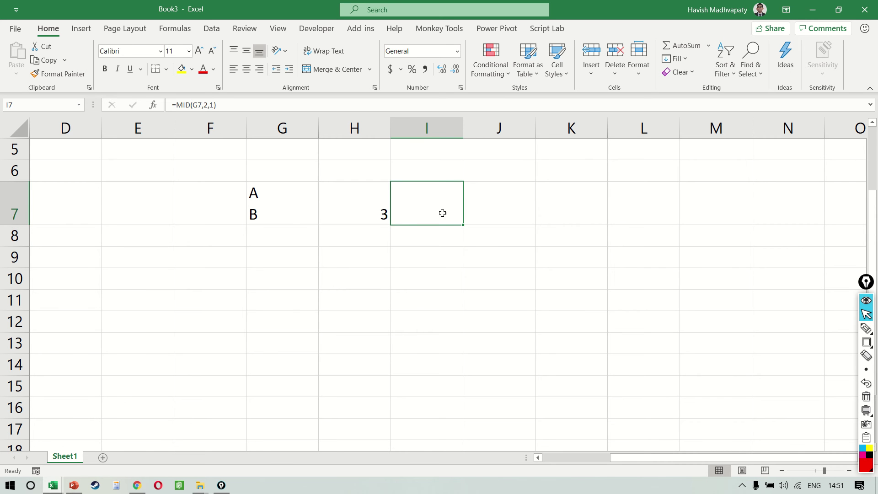
- Check with =LEN(I7) in J7 that it is 1 character, then clear J7 and review I7's formula
click(519, 212)
text(=LEN()
key(Left)
key(Return)
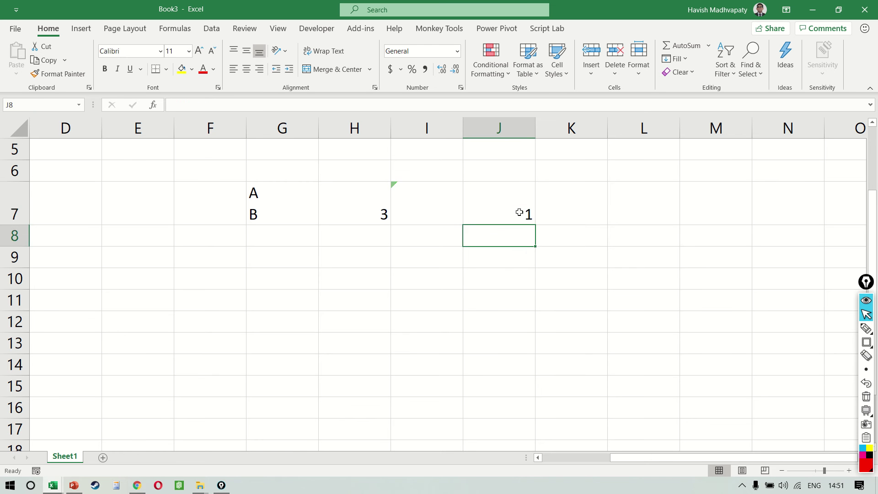
key(Up)
key(Delete)
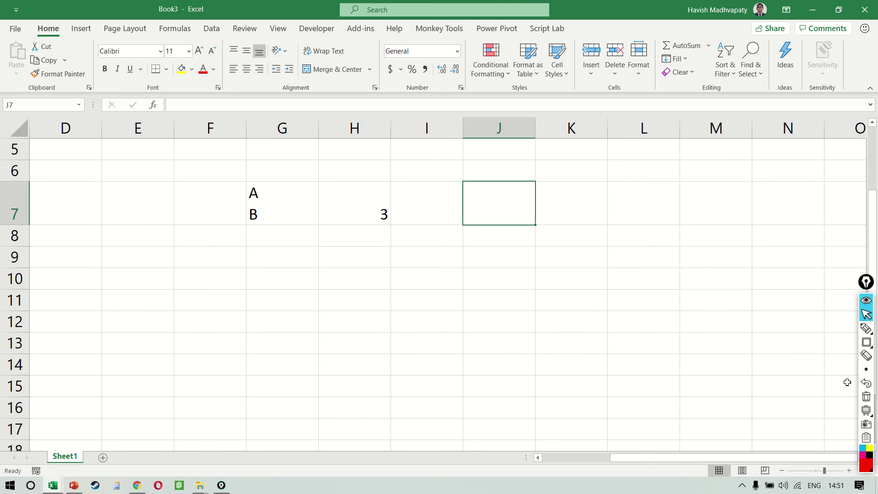
key(Left)
key(F2)
key(Escape)
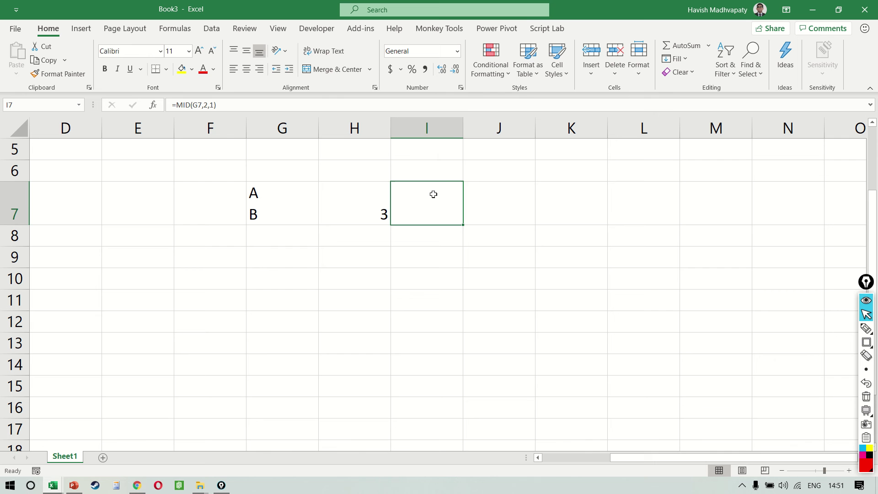
- Enter =CODE(I7) in J7, returning 10, and review its reference
key(Right)
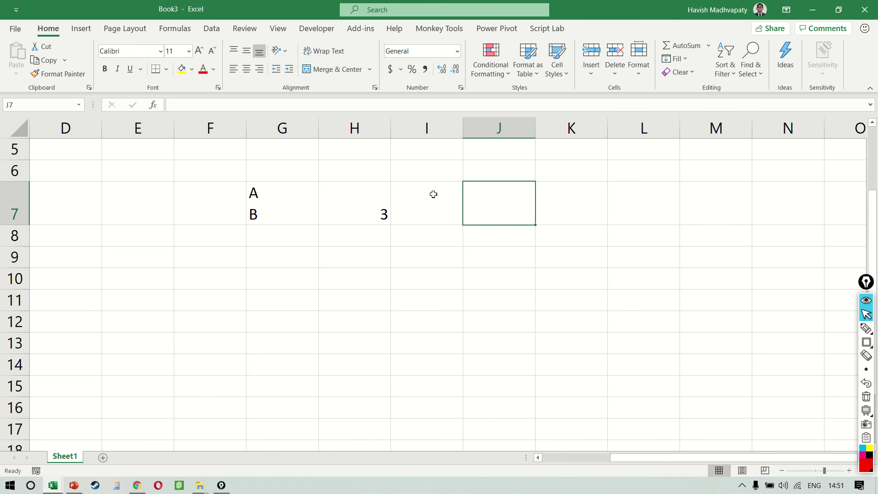
text(=C)
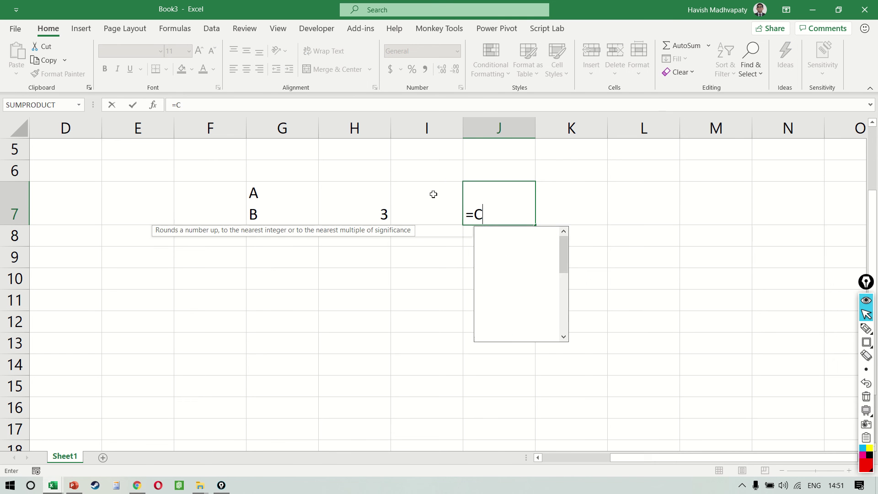
text(ODE()
key(Left)
key(Return)
key(Up)
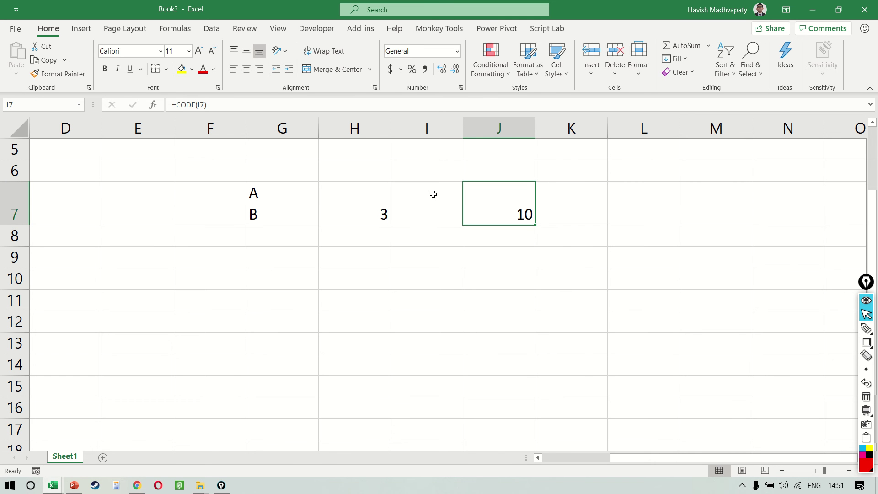
key(F2)
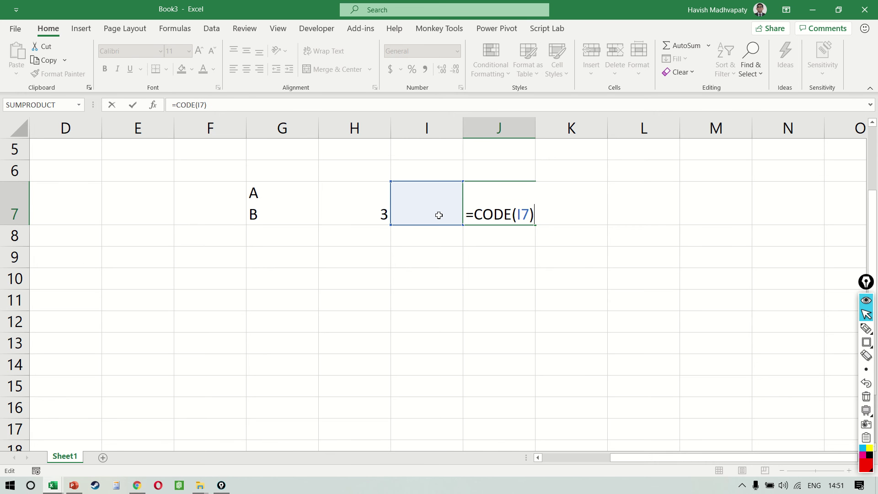
key(Escape)
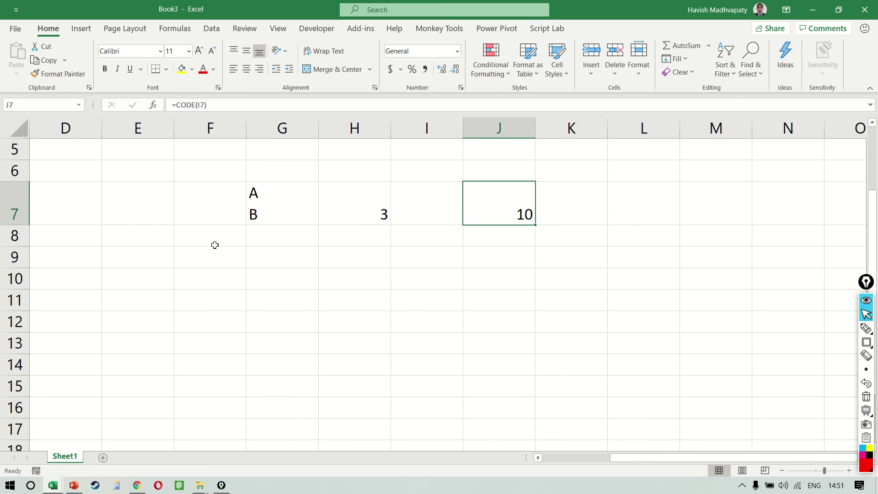
- Clear the demo cells G7 through J7
drag(268, 207, 484, 218)
key(Delete)
key(Left)
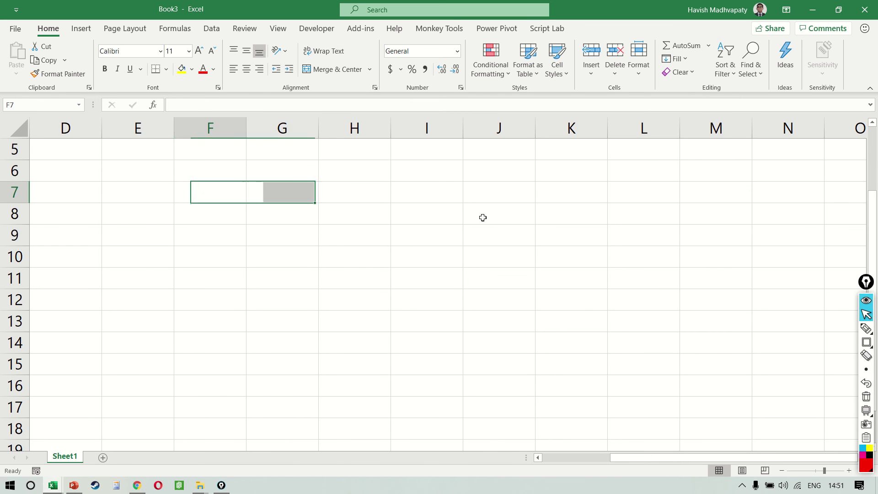
- Enter 1 in G7 and 2 in H7, join them in I7 with =G7&CHAR(10)&H7, and turn on Wrap Text
key(Right)
text(1)
key(Tab)
text(2)
key(Tab)
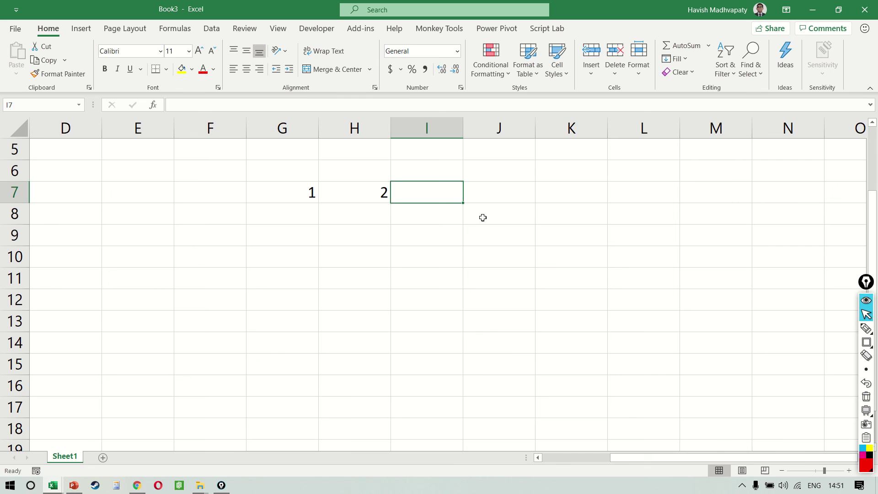
text(=)
key(Left)
key(Left)
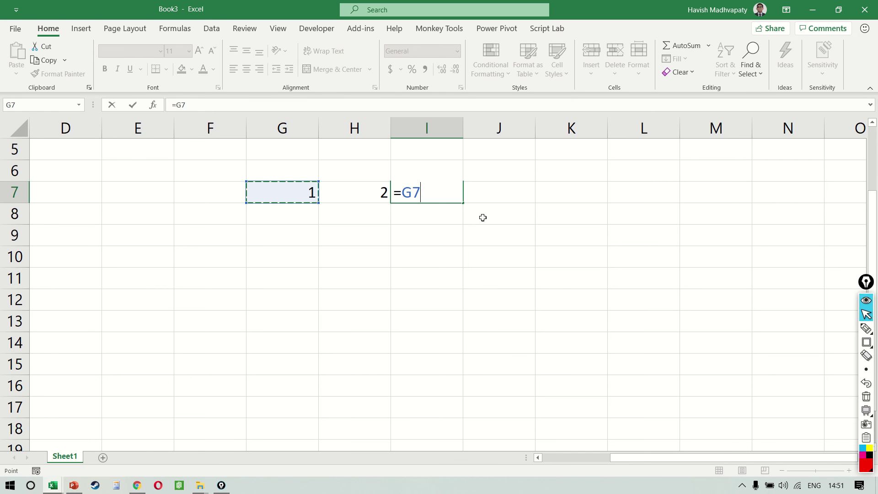
text(&)
text(CHAR(10)
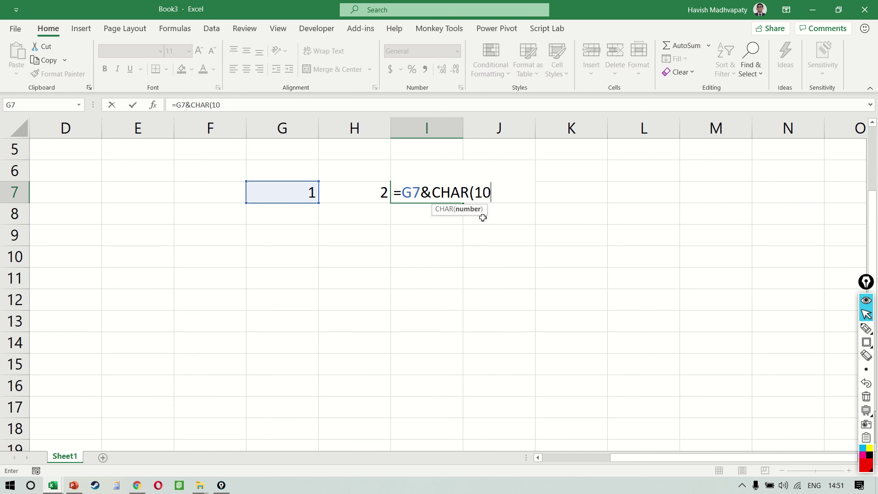
text()&)
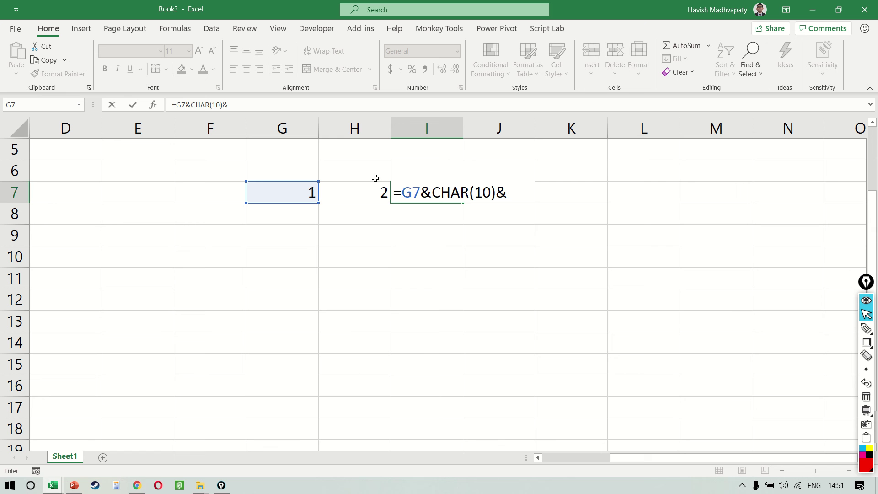
click(376, 187)
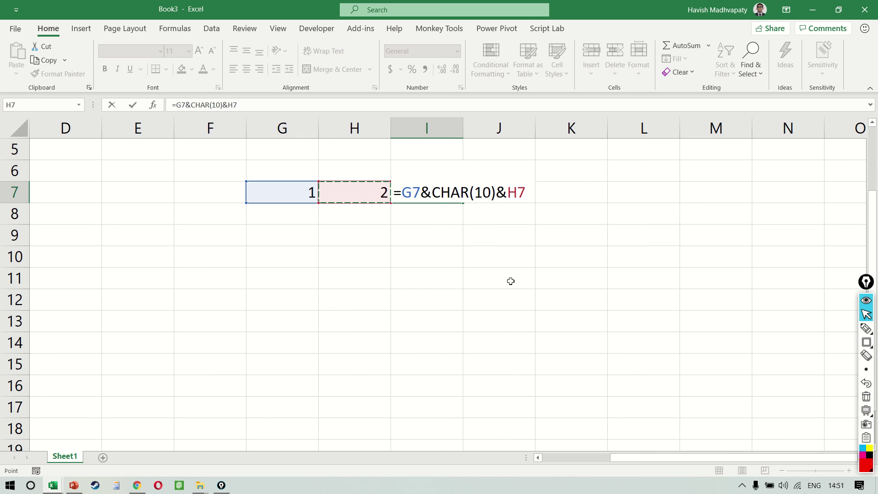
key(Return)
key(Up)
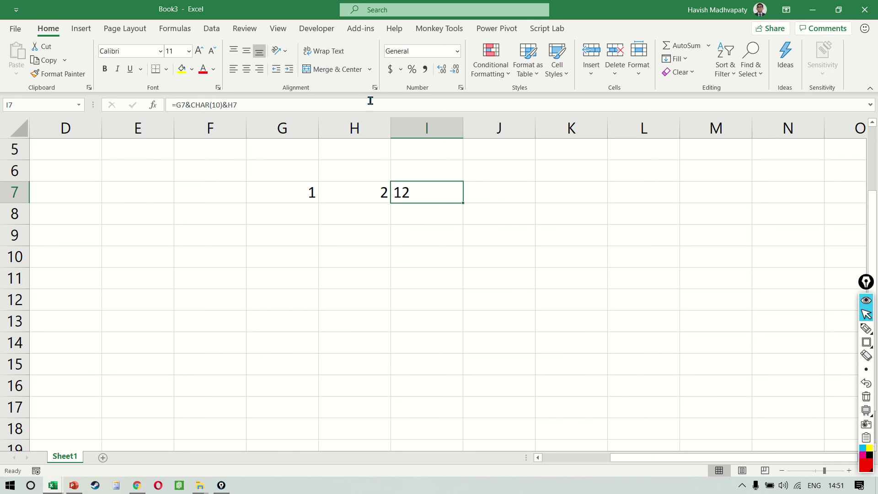
click(339, 57)
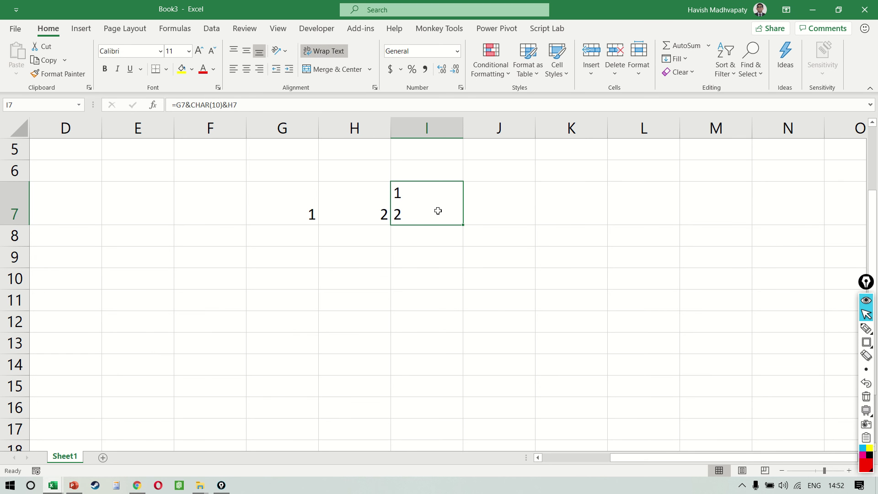
- Discard the practice workbook and start TEXTJOIN in E5 with CHAR(10) and TRUE on separate lines
key(ctrl+w)
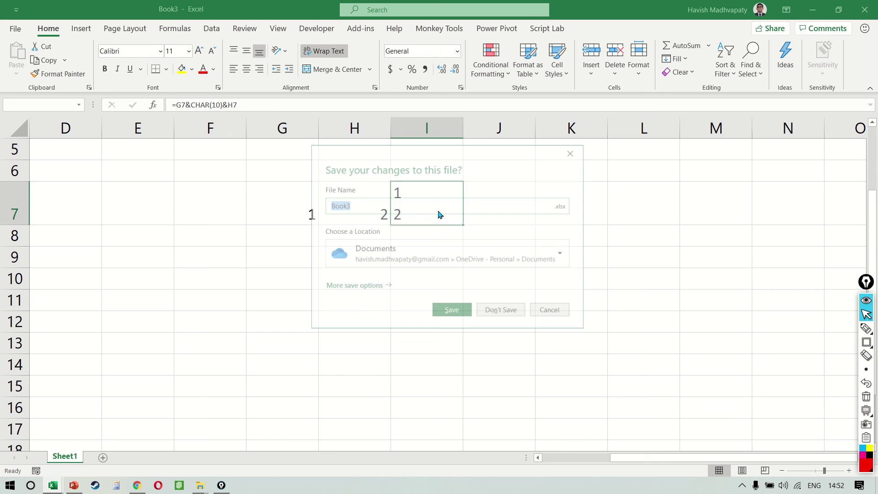
key(n)
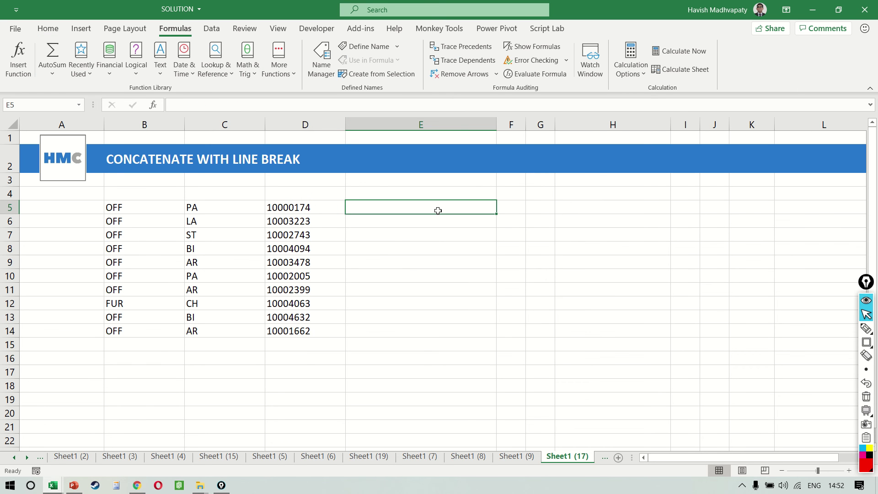
text(=)
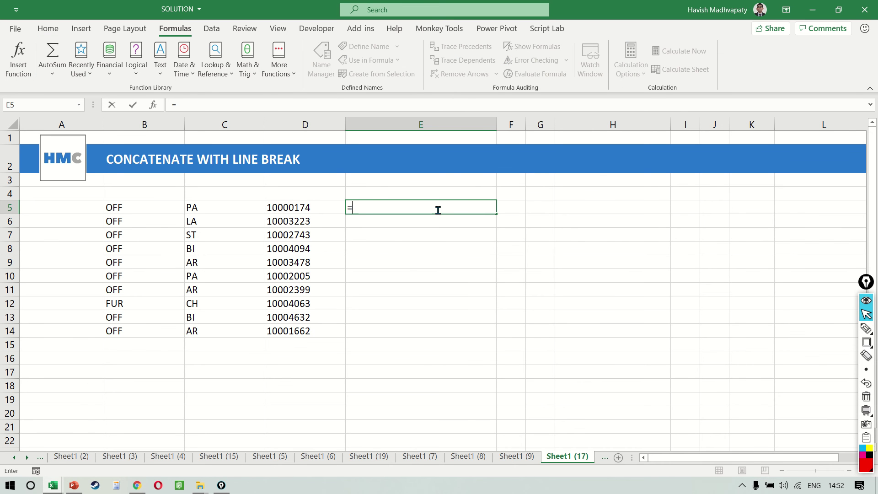
text(TEXT)
key(Down)
key(Tab)
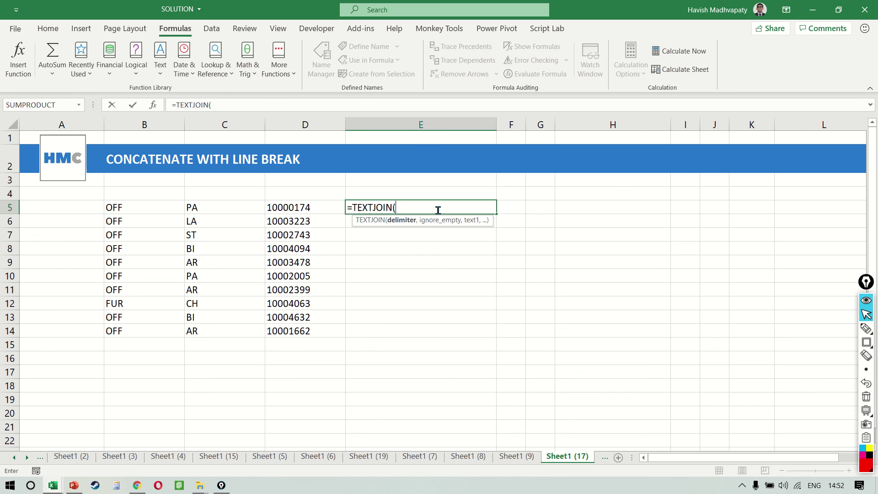
text(CH)
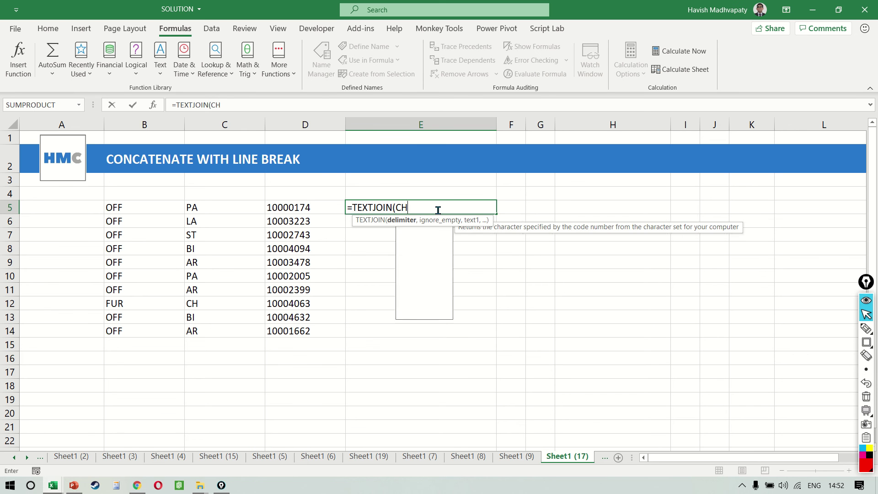
text(AR(10),)
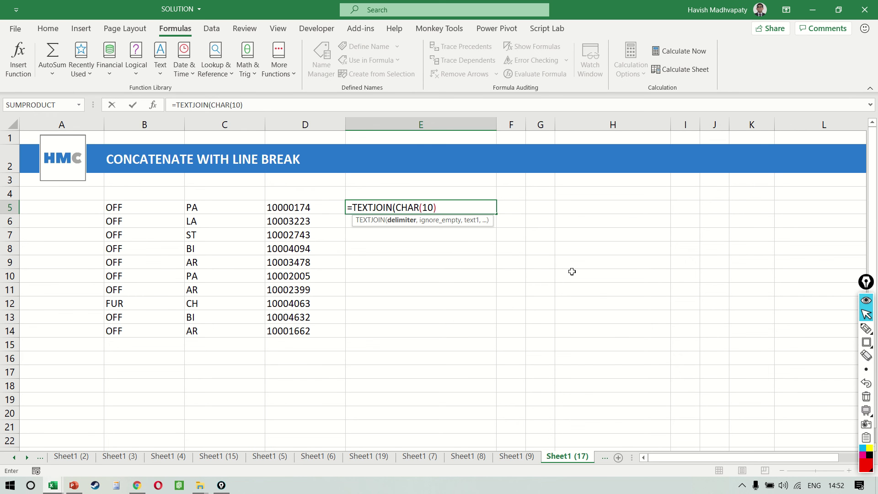
key(alt+Return)
text(TRUE)
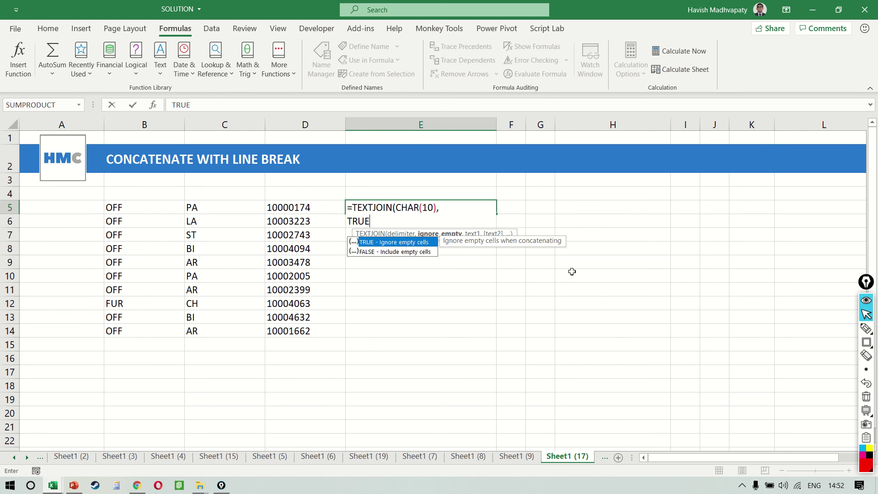
text(,)
key(alt+Return)
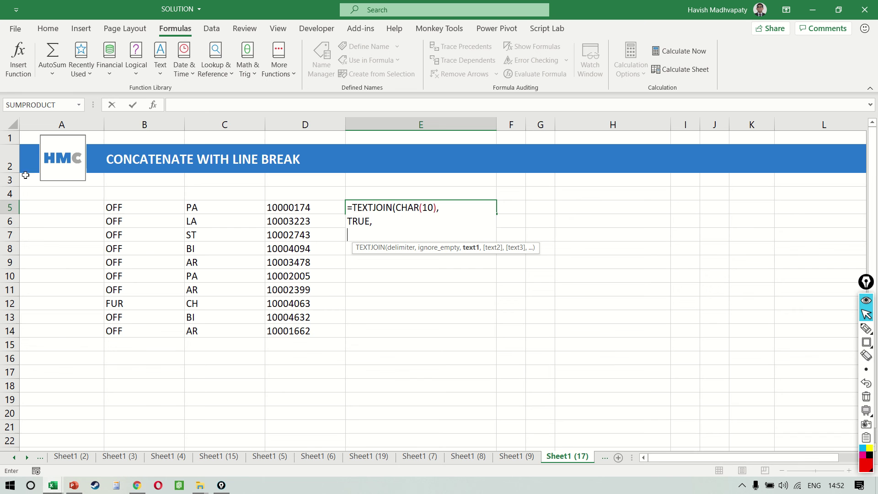
- Decline the correction and finish the TEXTJOIN formula with the range B5:D5
key(Return)
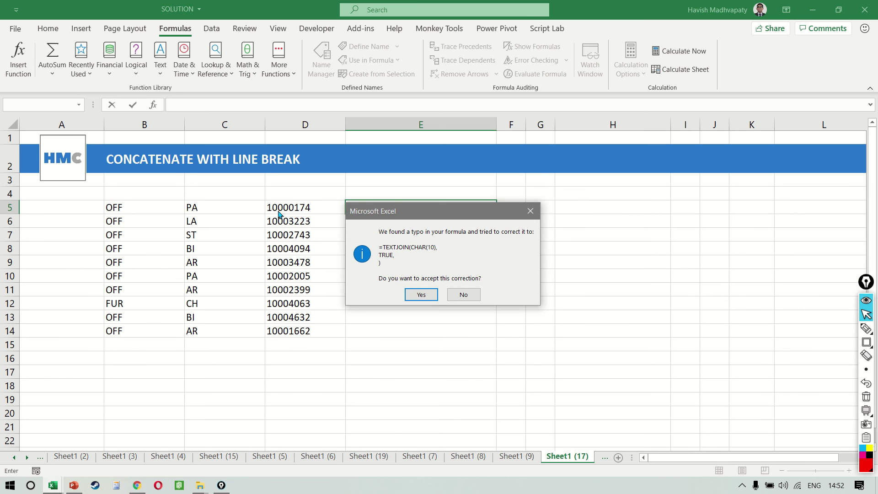
key(Escape)
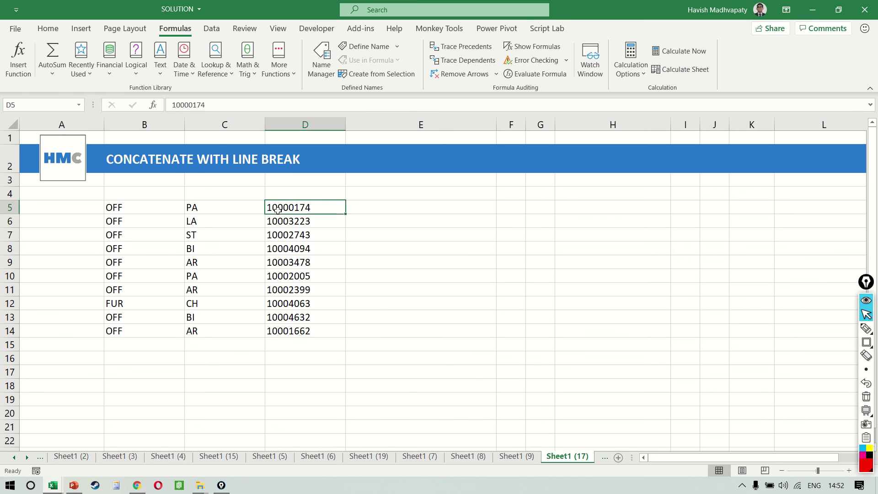
key(BackSpace)
text(TRUE,)
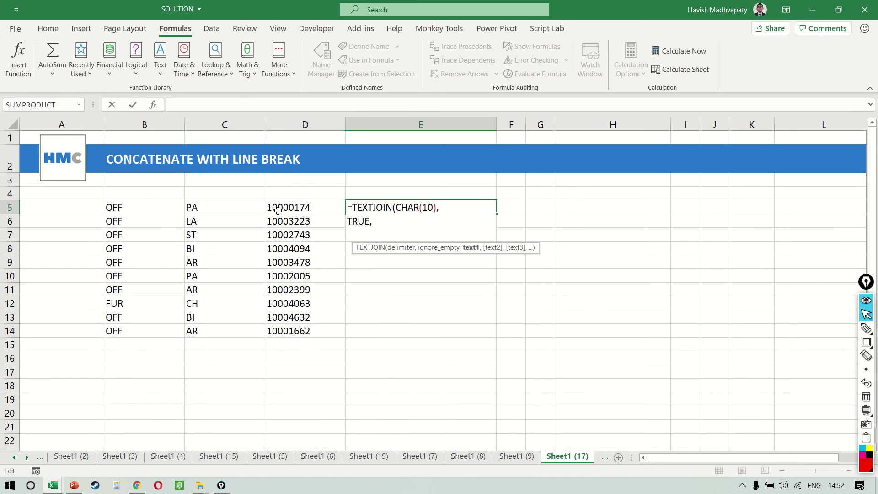
text(B5:)
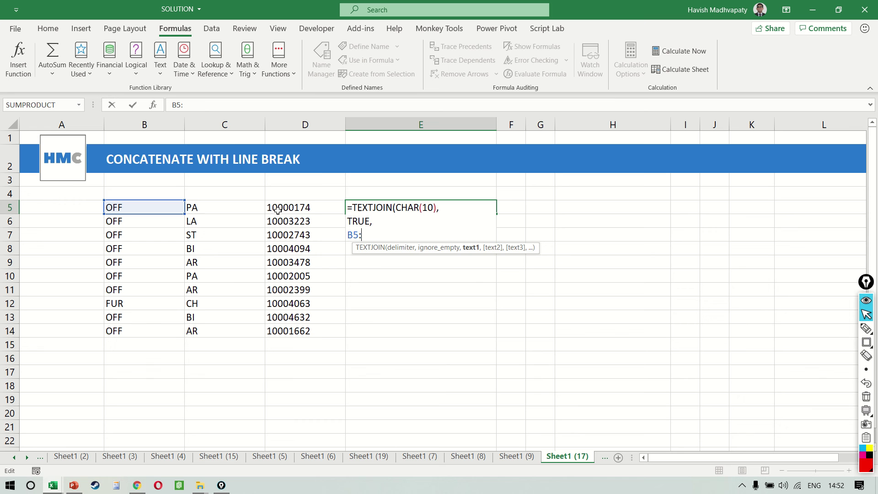
text(D5))
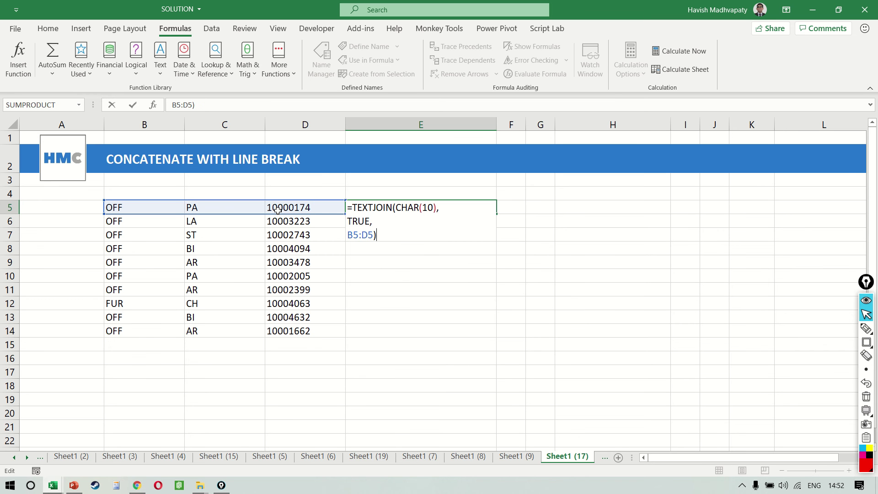
key(Return)
- Fill the TEXTJOIN formula down through E5:E14
key(Up)
key(shift+Down)
key(shift+Down)
key(shift+Down)
key(shift+Down)
key(shift+Down)
key(shift+Down)
key(shift+Down)
key(shift+Down)
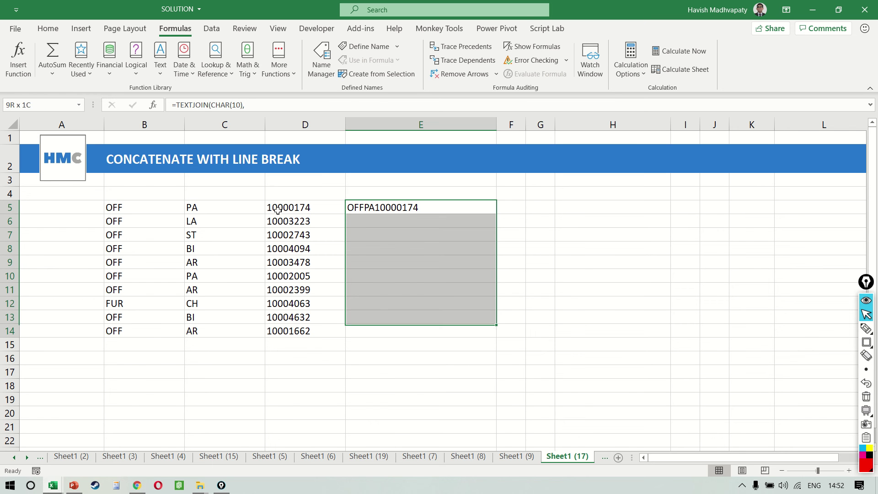
key(shift+Down)
key(ctrl+d)
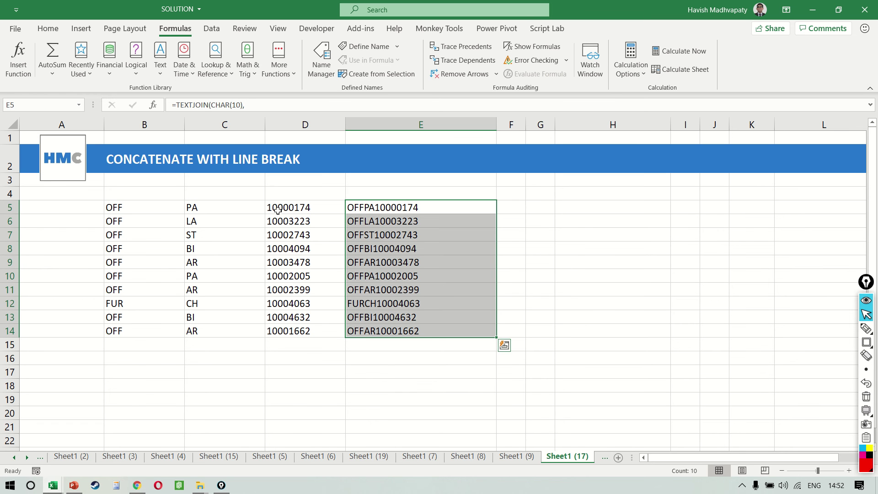
- Turn on Wrap Text for E5:E14 so values stack on three lines, then select column E
click(48, 28)
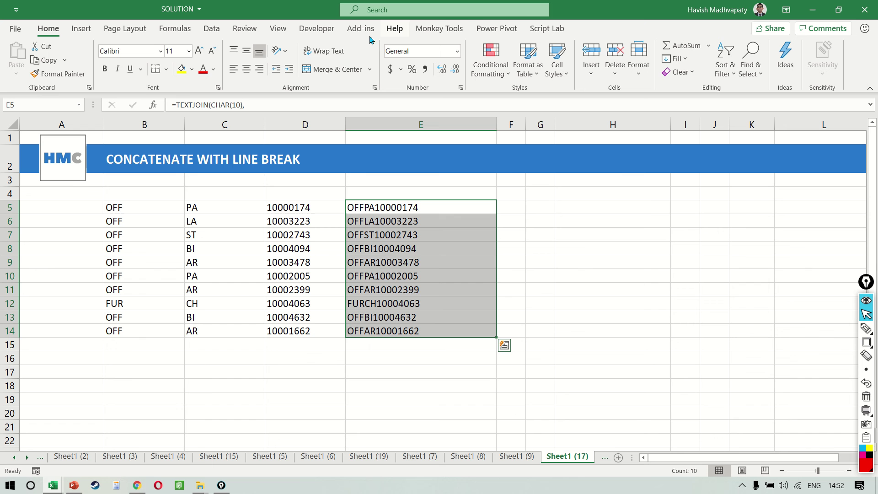
click(336, 53)
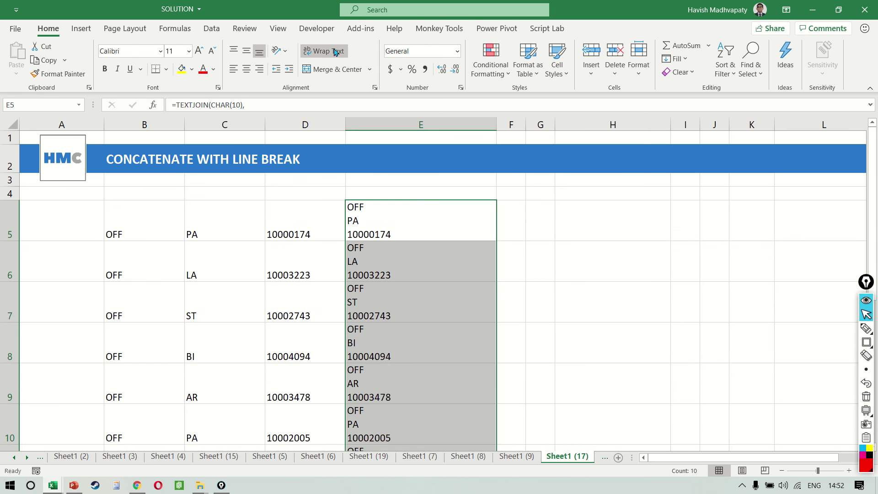
scroll(407, 373, down, 2)
scroll(406, 373, down, 2)
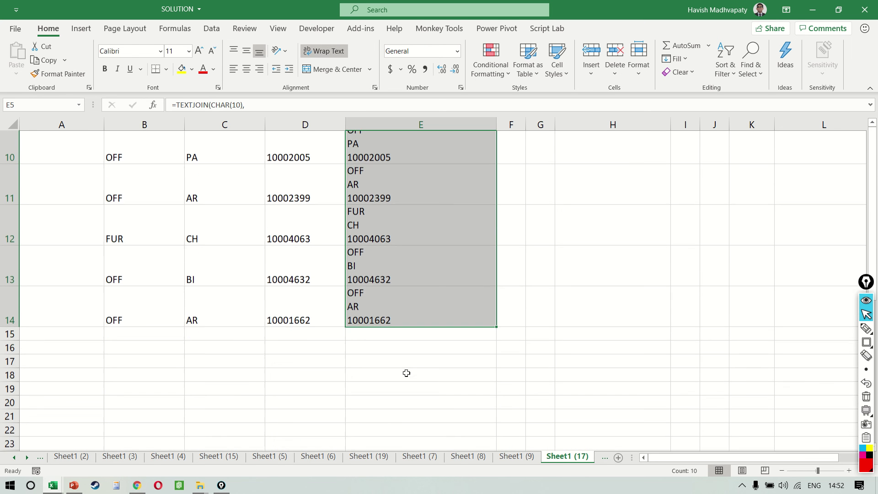
scroll(407, 373, up, 1)
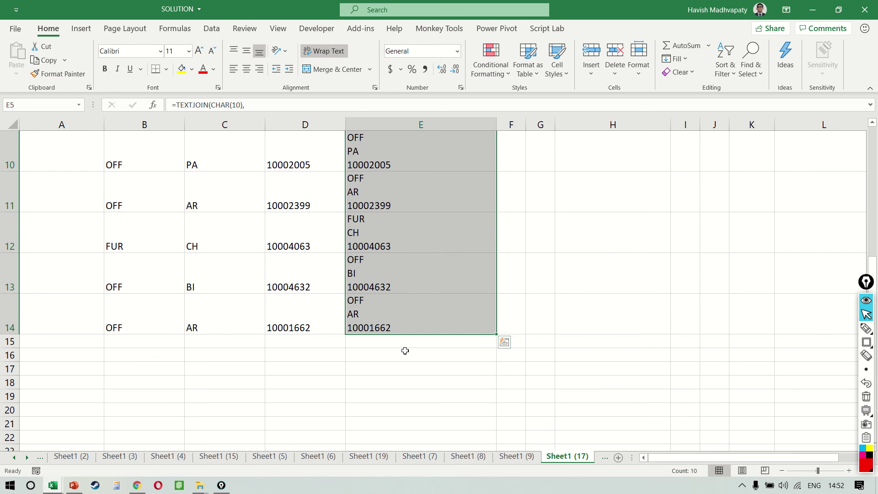
click(402, 197)
key(ctrl+Up)
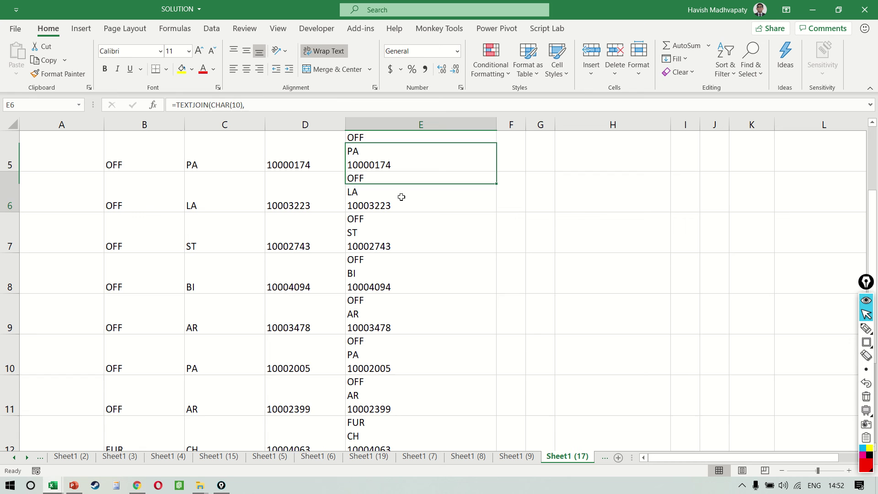
key(Up)
scroll(401, 197, up, 2)
click(403, 198)
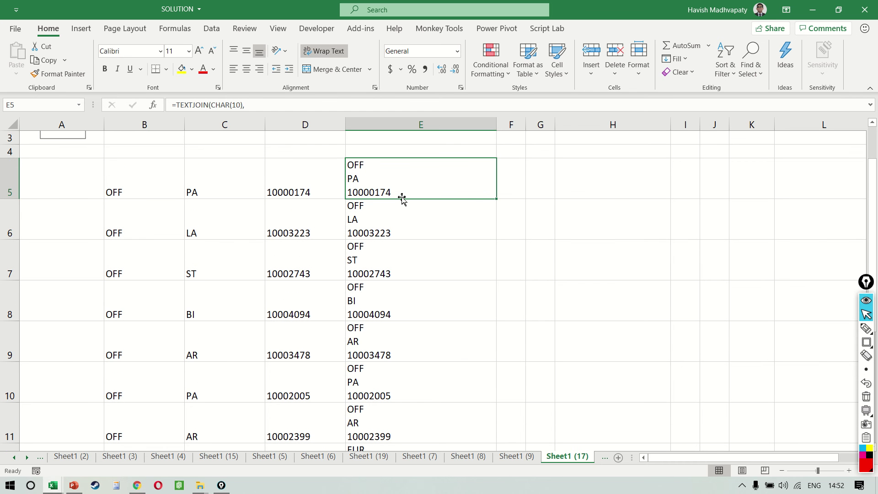
key(ctrl+space)
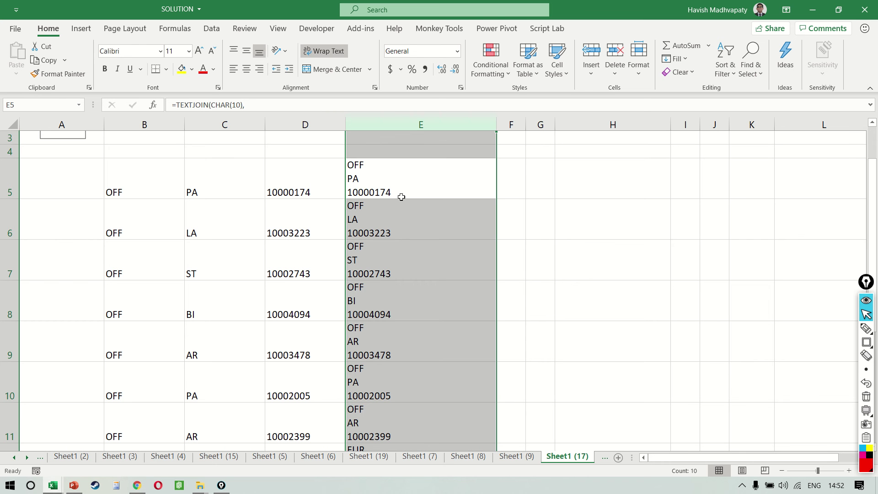
- Edit E5's formula and highlight its CHAR(10) line-break delimiter
double_click(402, 196)
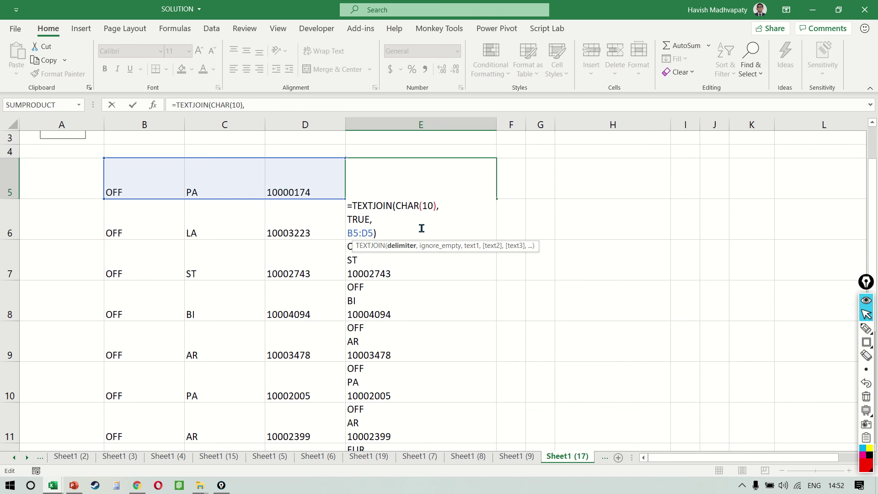
key(Escape)
key(F2)
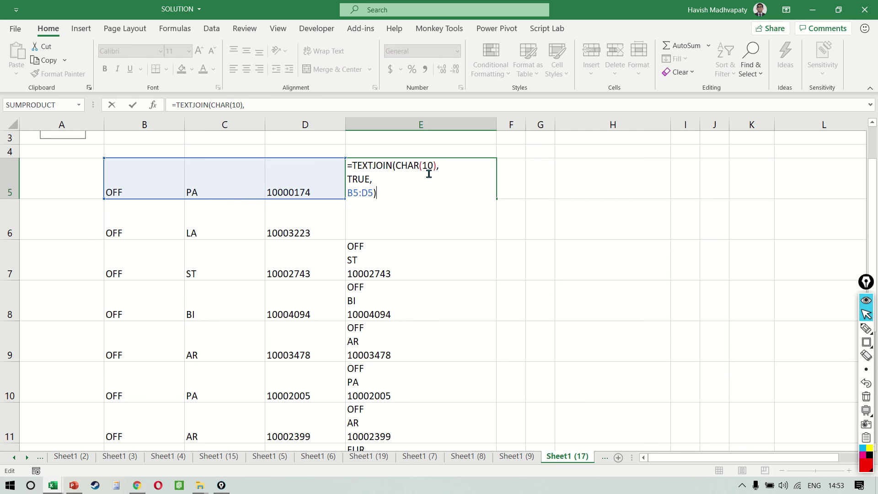
drag(407, 165, 437, 163)
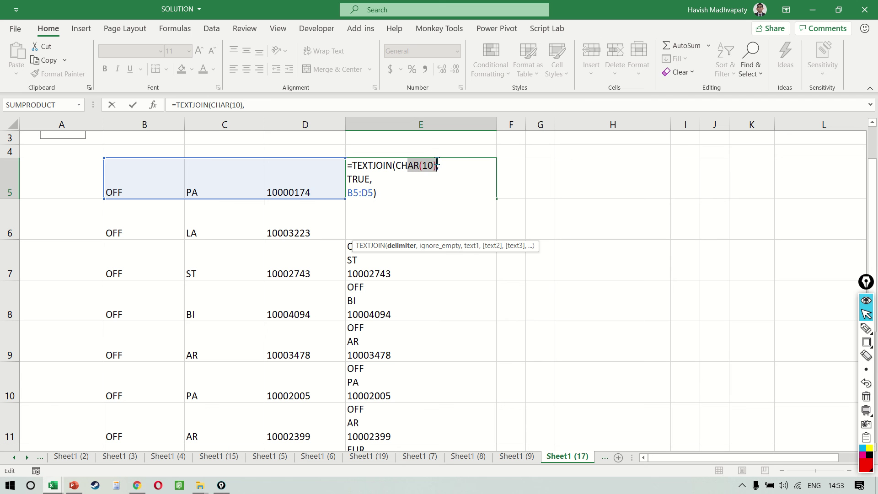
click(398, 166)
drag(398, 166, 434, 165)
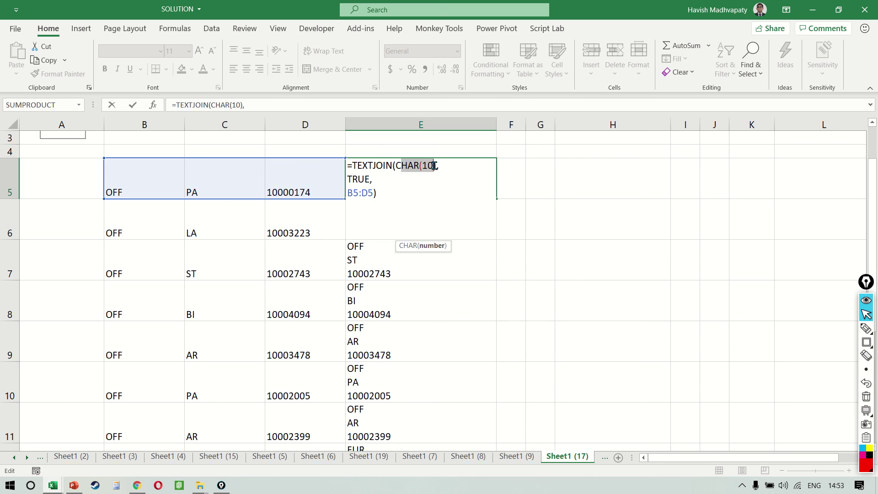